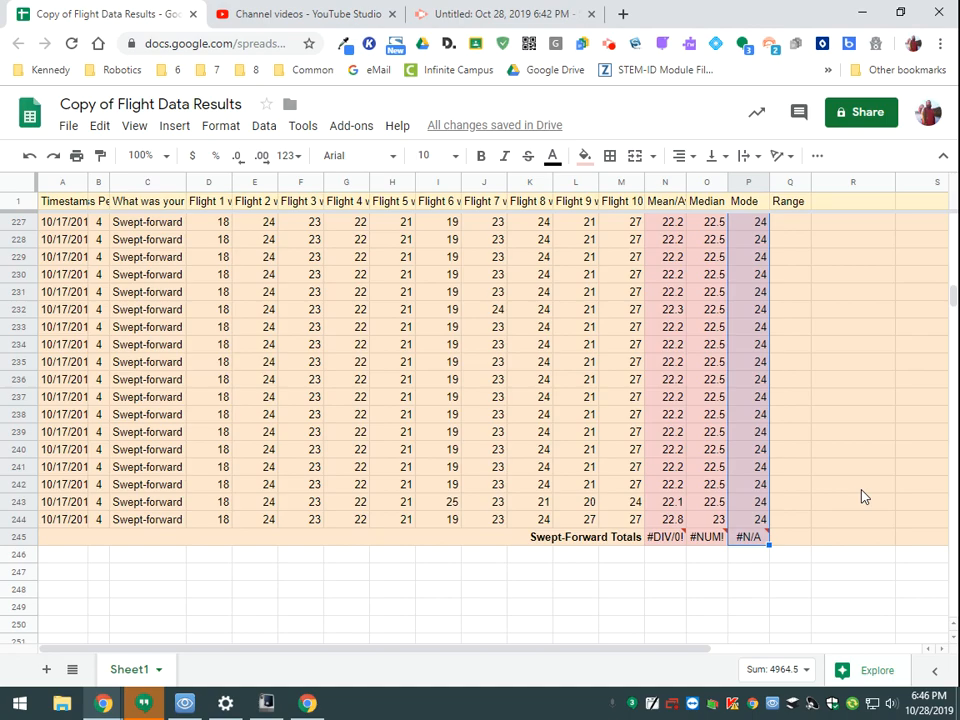
Try to enter a RANGE function in cell Q2, the first Delta Wing row of the Range column
right_click(863, 379)
click(814, 375)
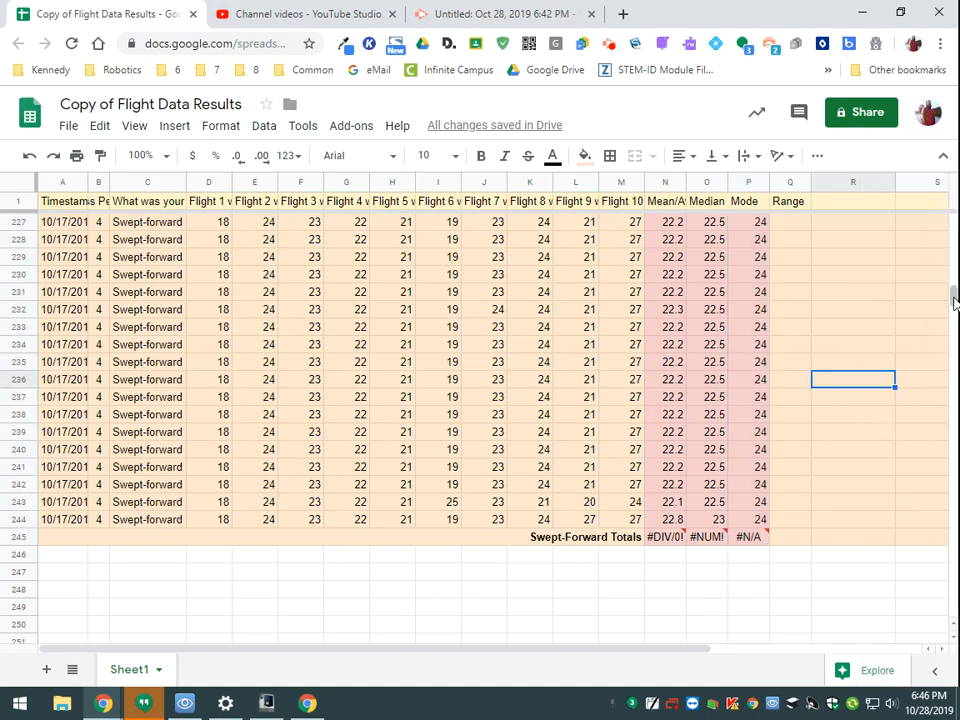
drag(953, 300, 953, 226)
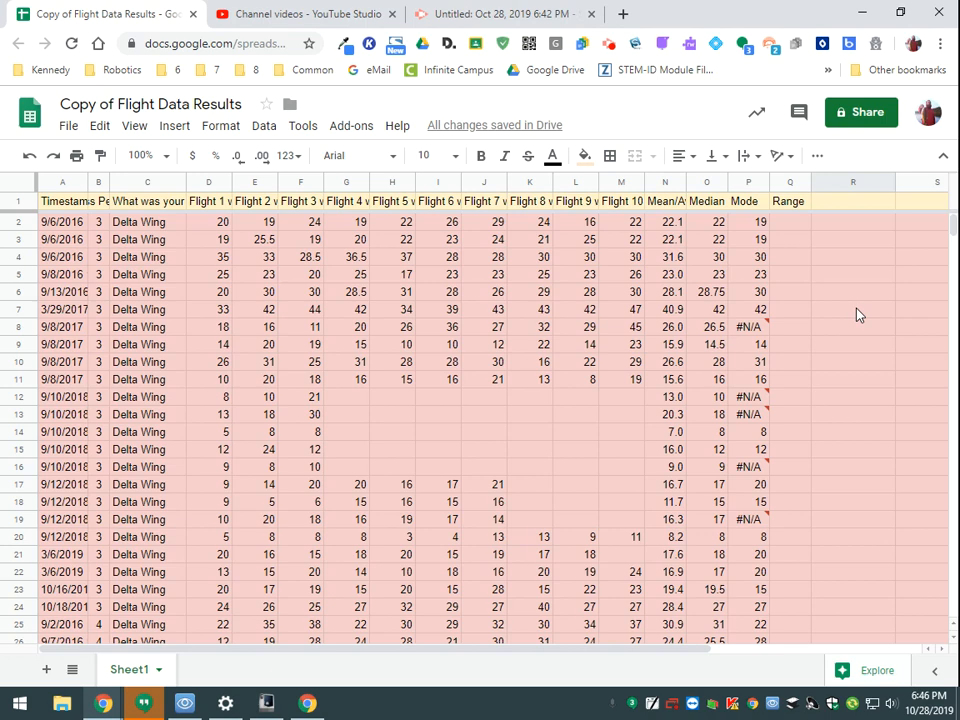
click(786, 222)
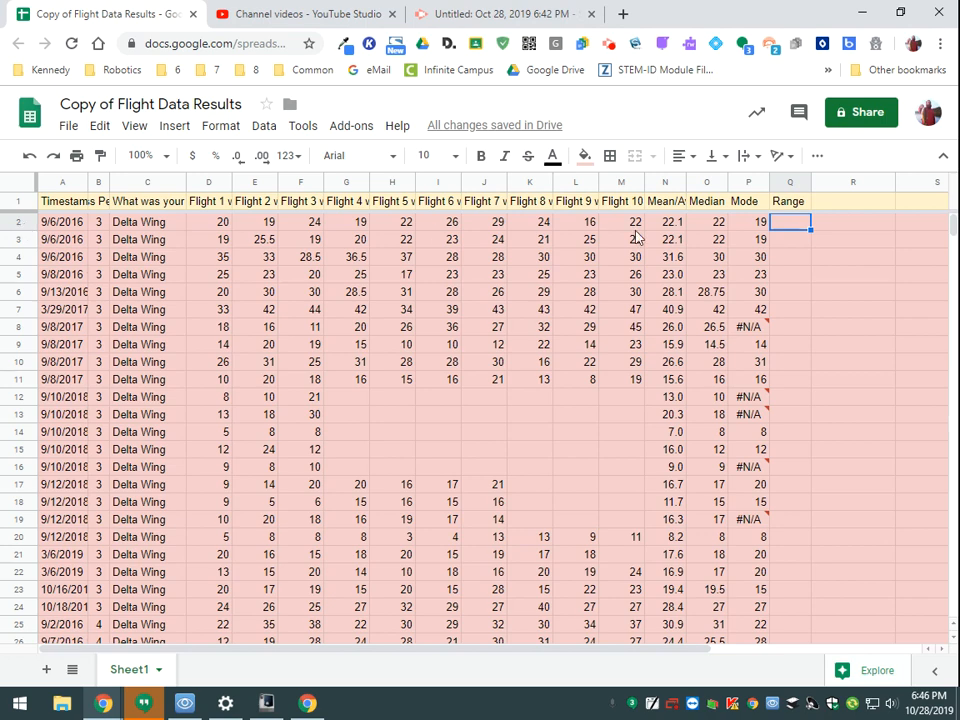
text(=)
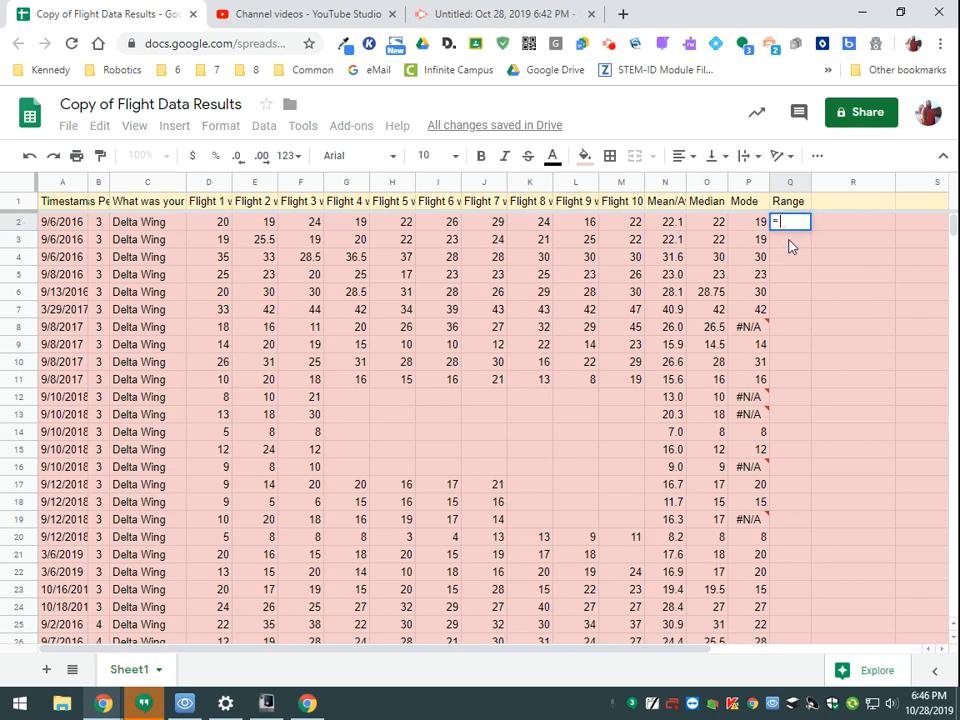
text(ra)
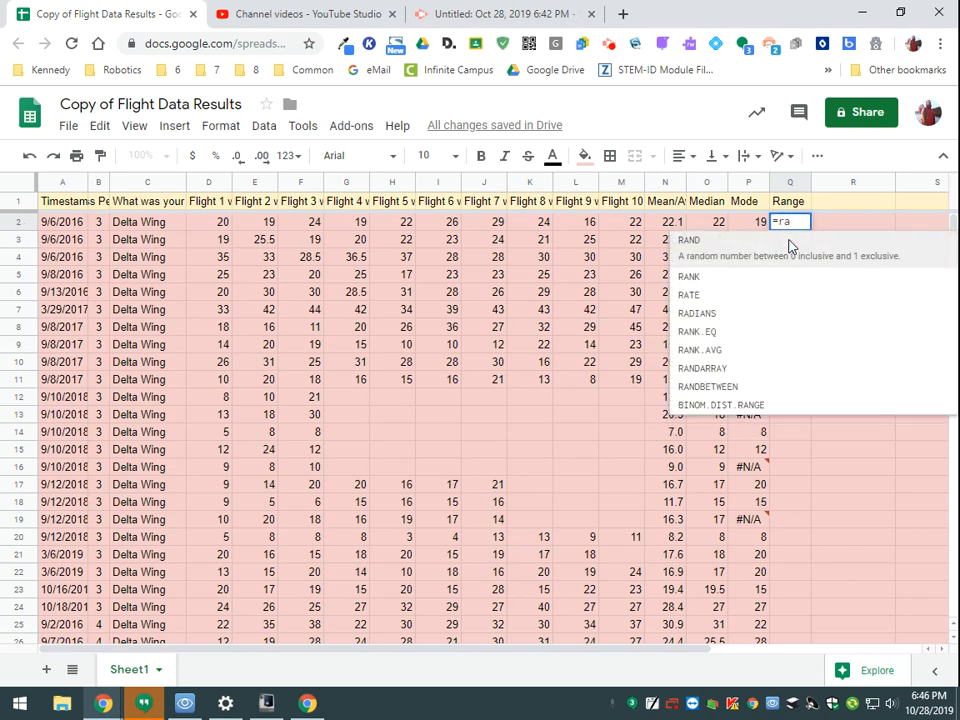
text(n)
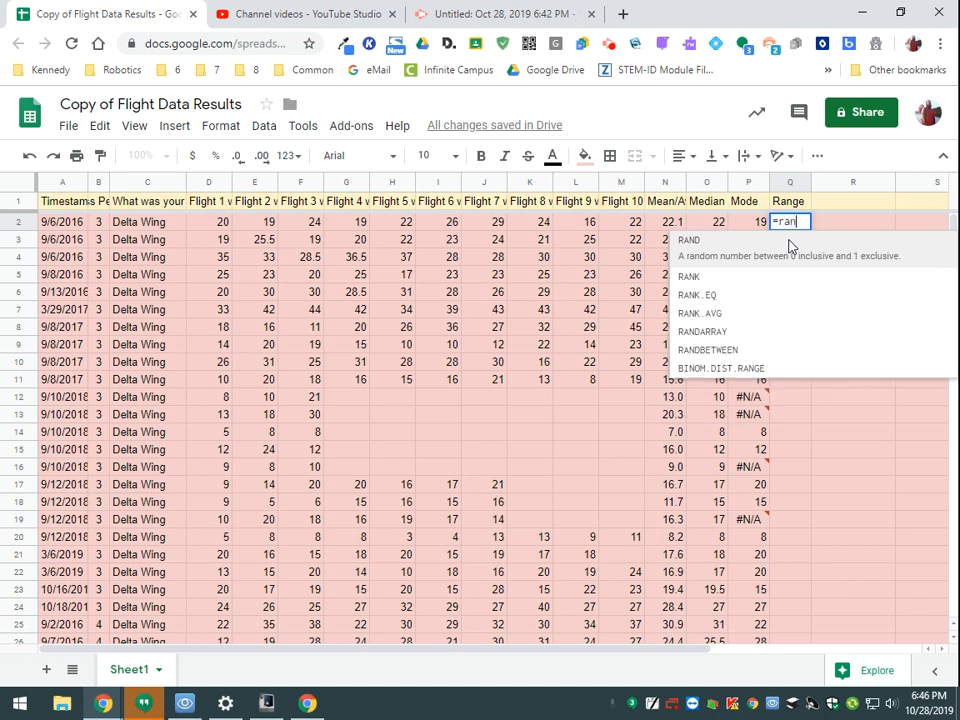
text(g)
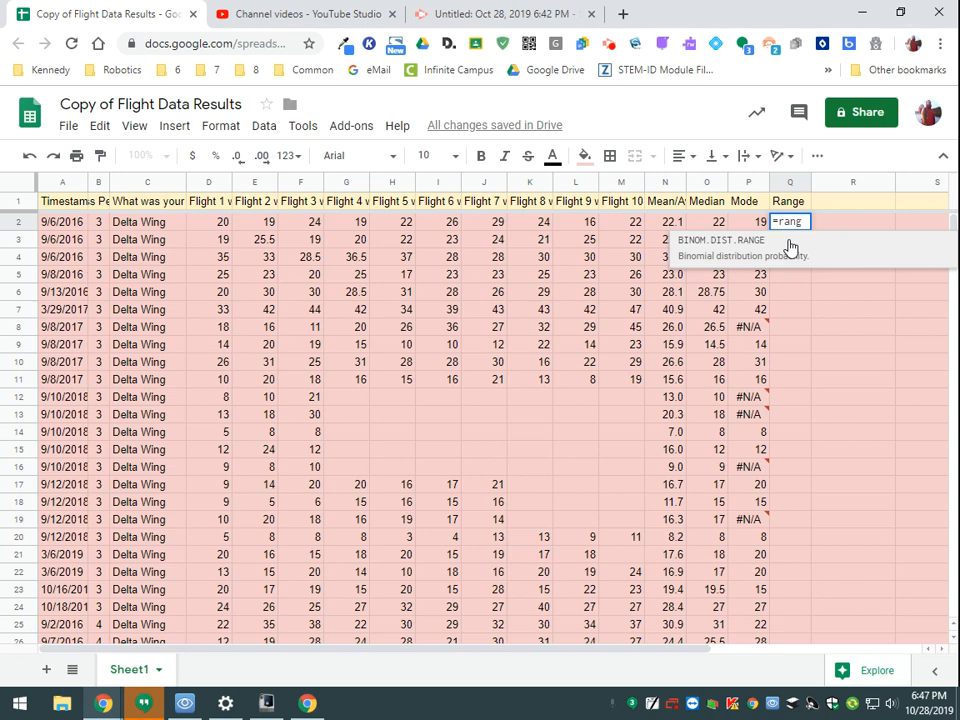
key(BackSpace)
key(BackSpace)
key(BackSpace)
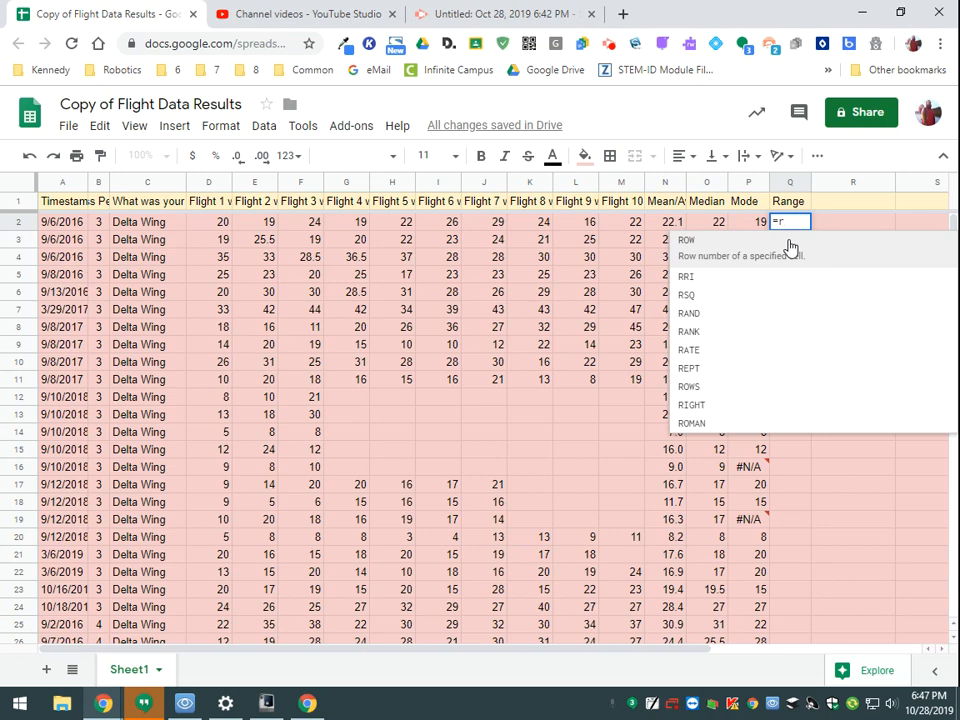
key(BackSpace)
key(BackSpace)
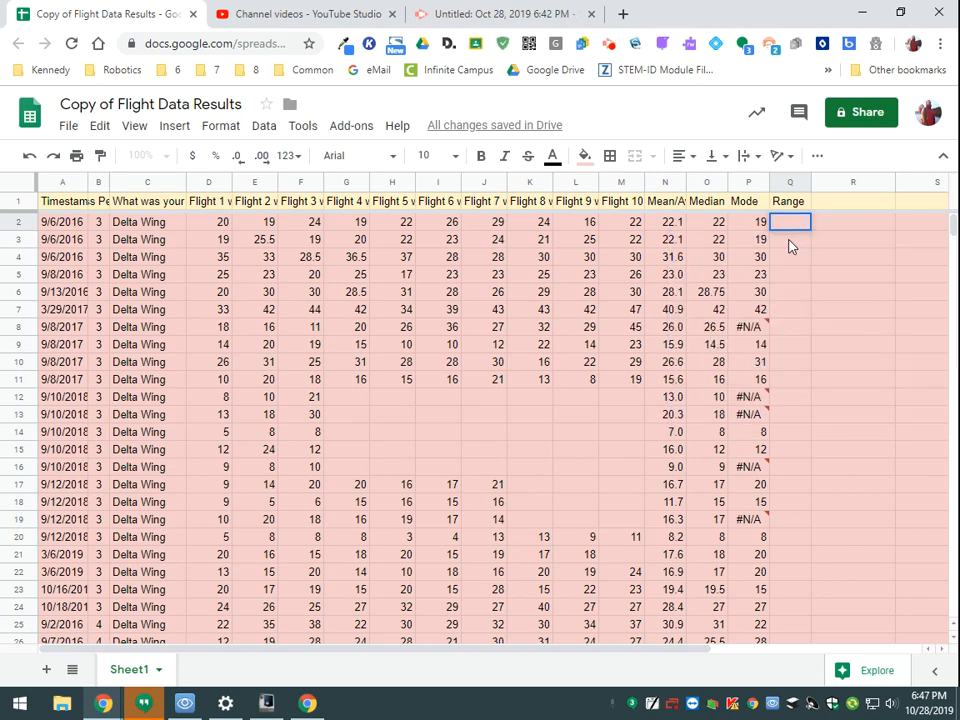
Search Google in a new browser tab for "calculating the range in google sheets"
click(623, 15)
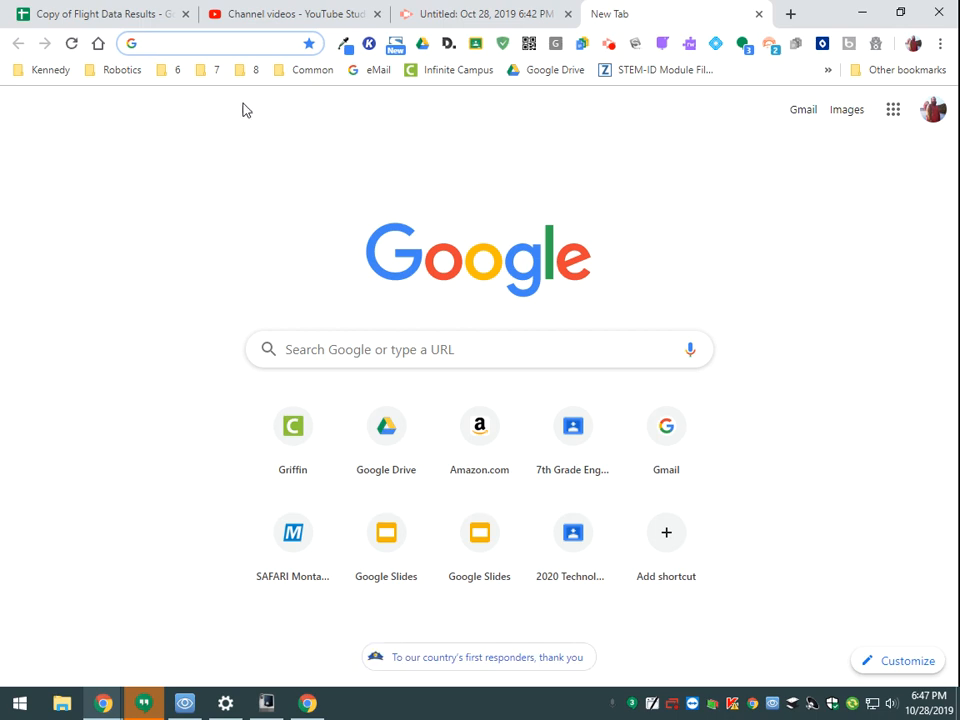
text(cal)
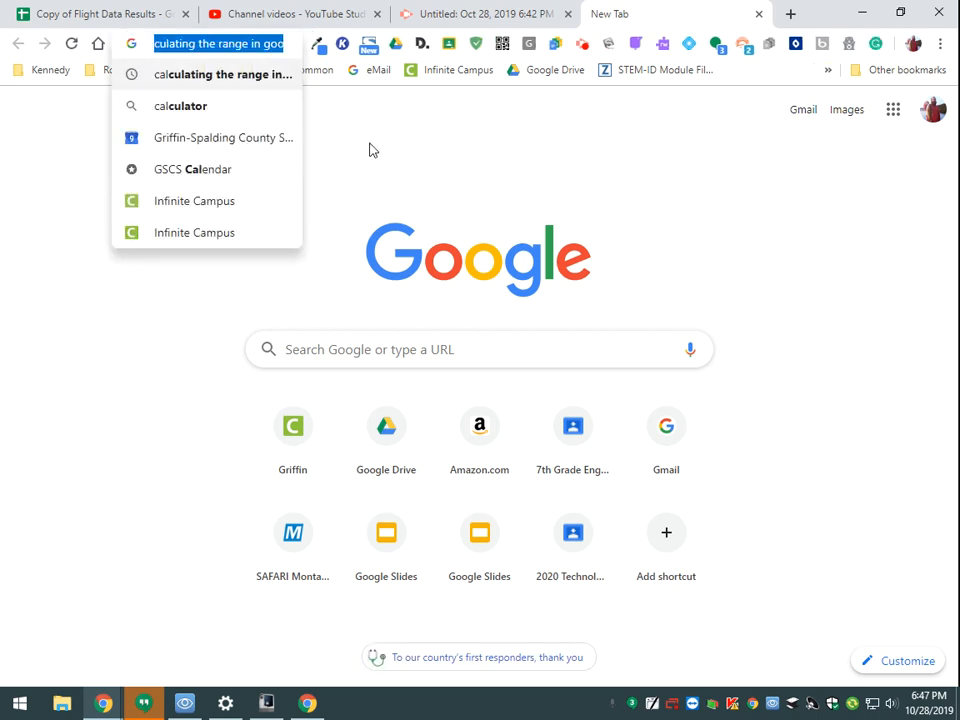
text(culating th)
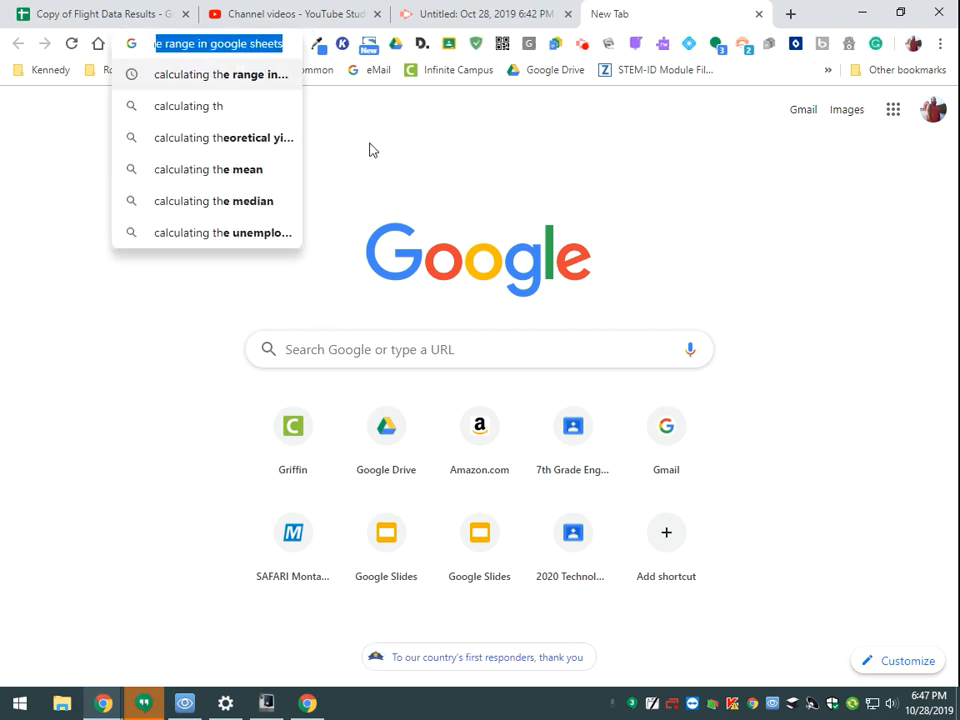
key(BackSpace)
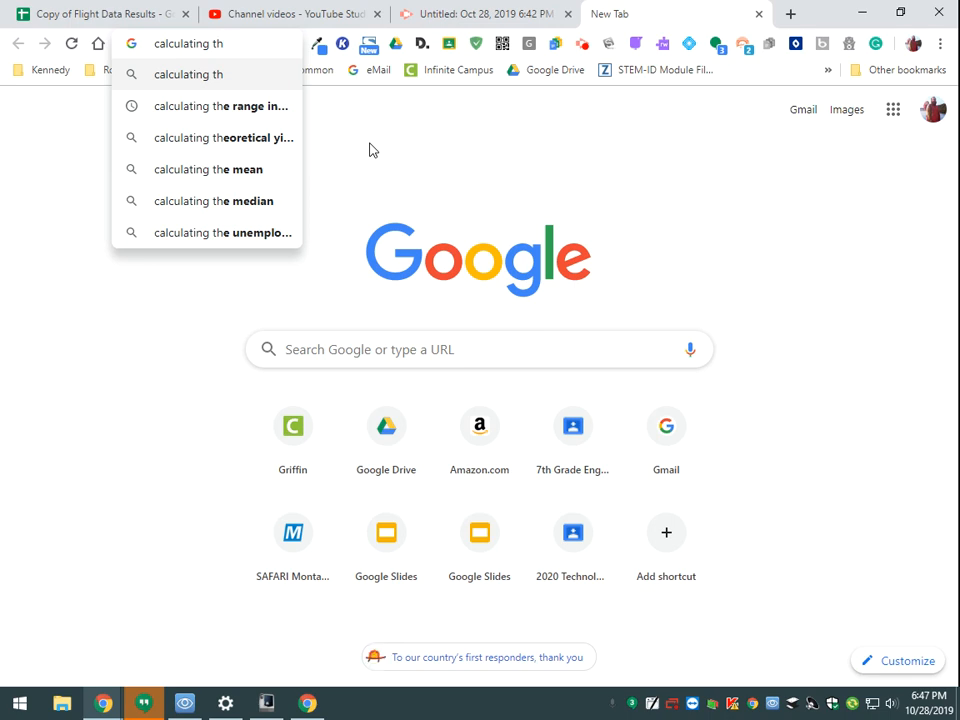
text(e range in )
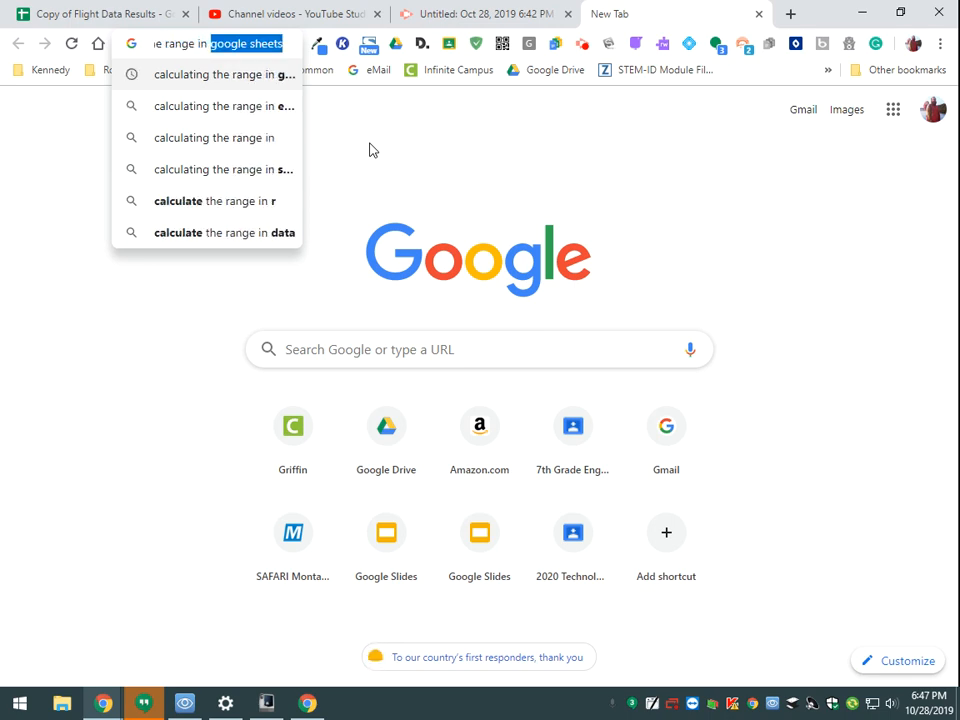
text(g)
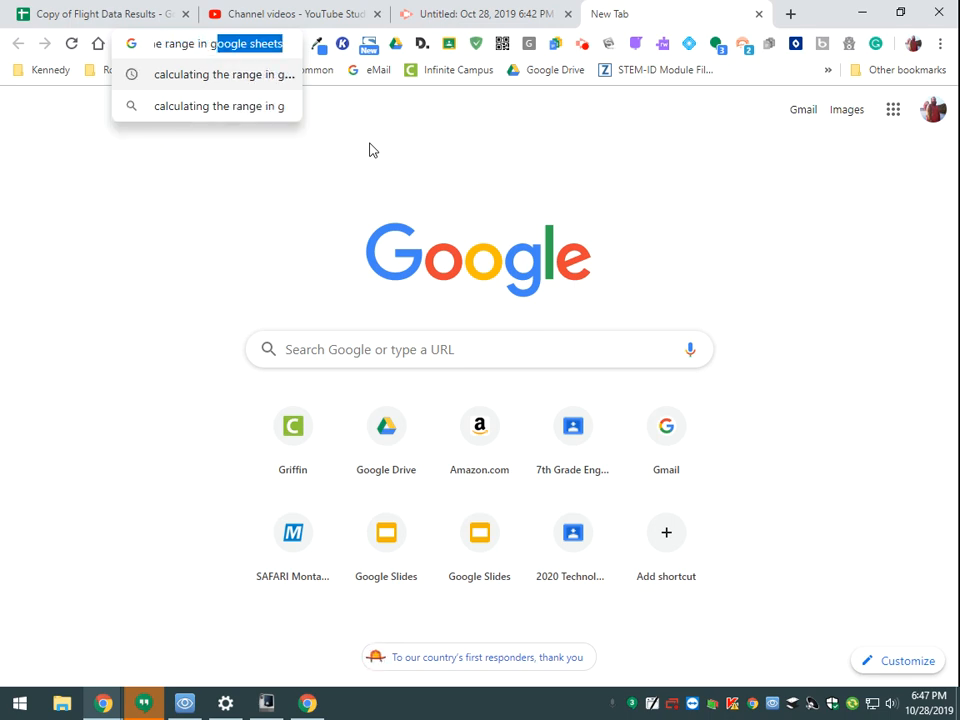
text(oogle sheets)
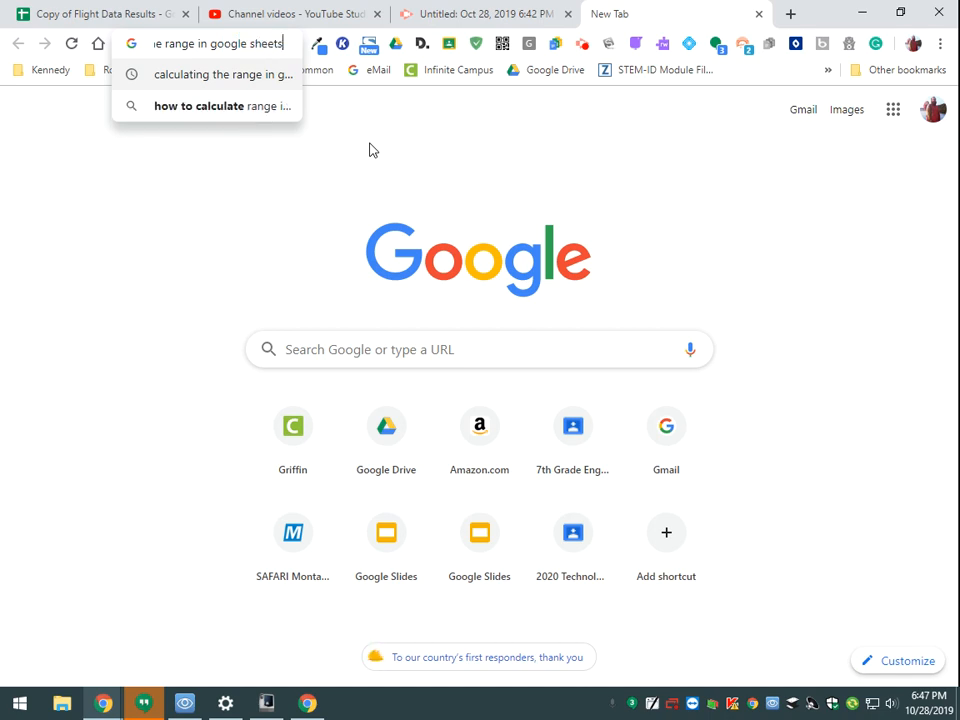
key(Return)
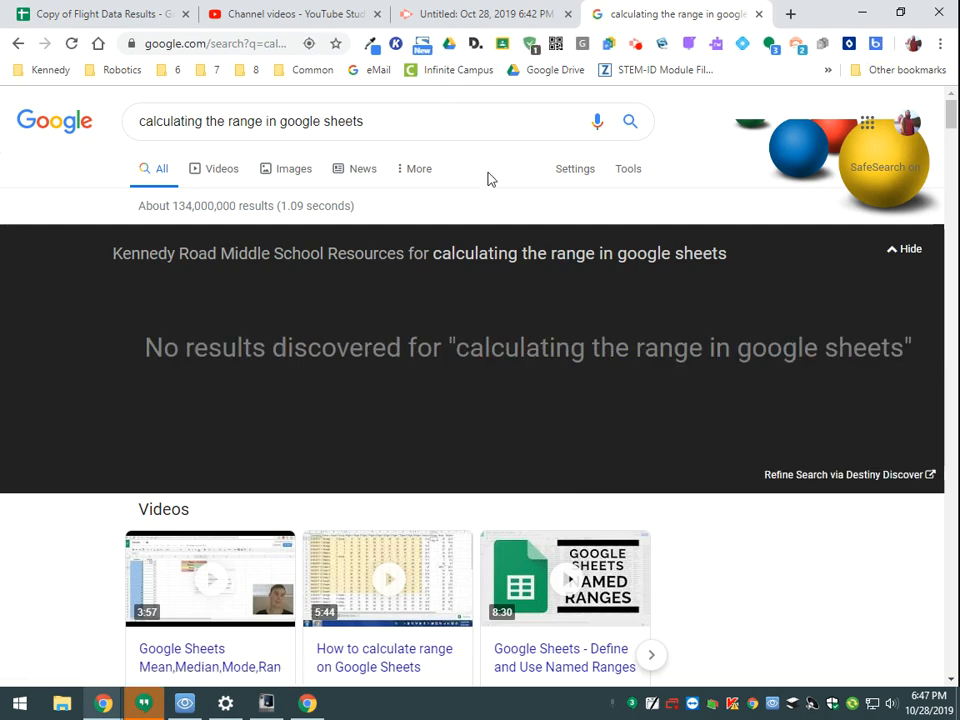
Open the Stack Overflow result "How do I find the statistical range of values?" in its own tab and switch to it
scroll(406, 338, down, 1)
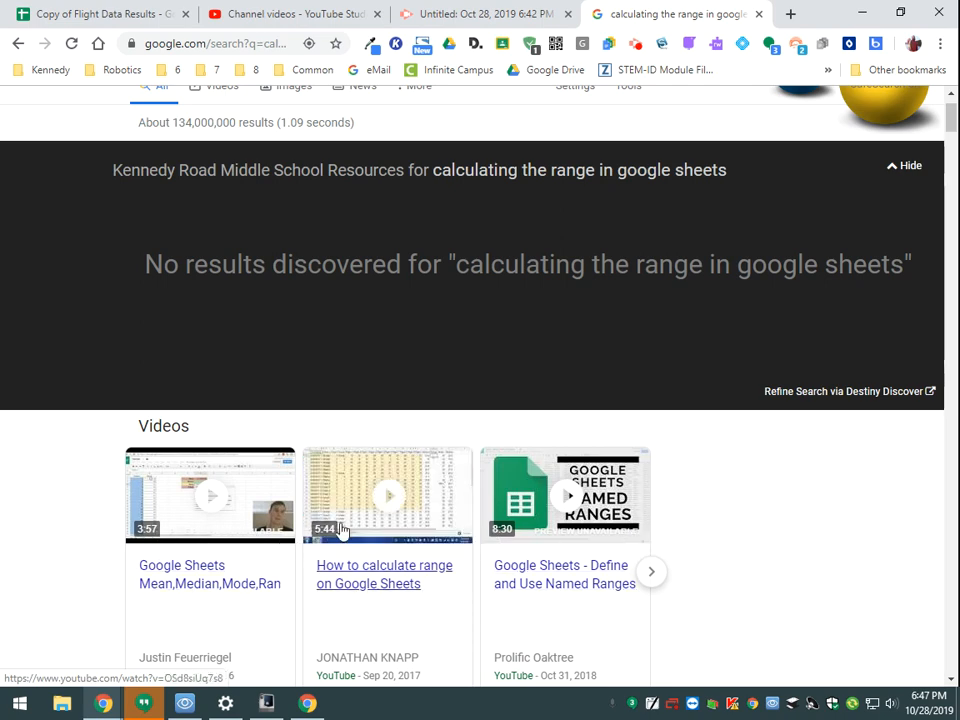
scroll(538, 549, down, 2)
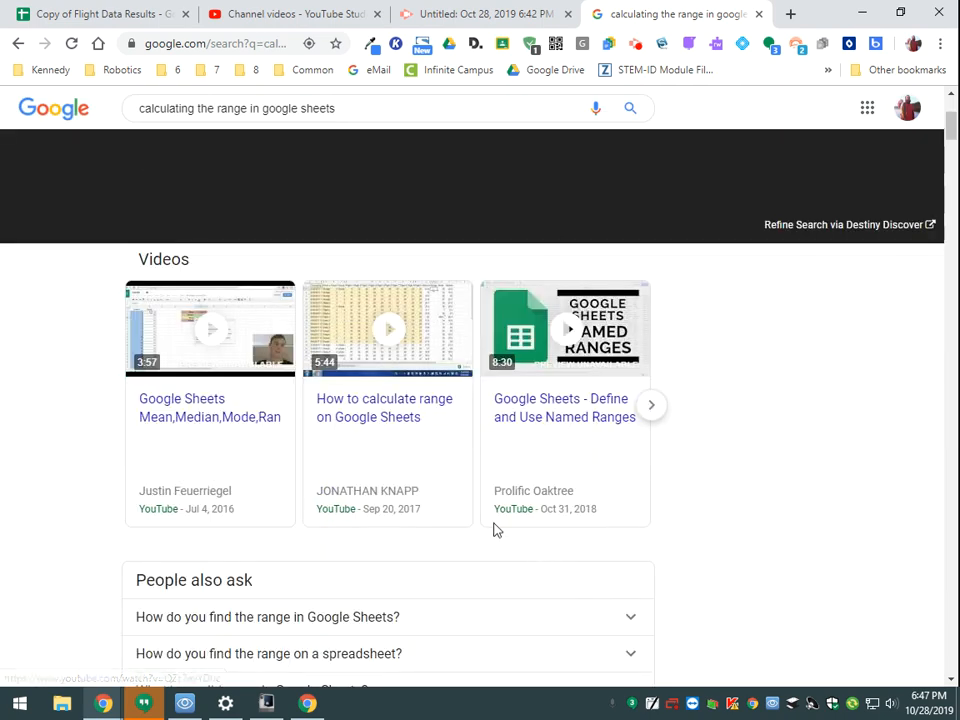
scroll(189, 538, down, 3)
scroll(333, 519, down, 1)
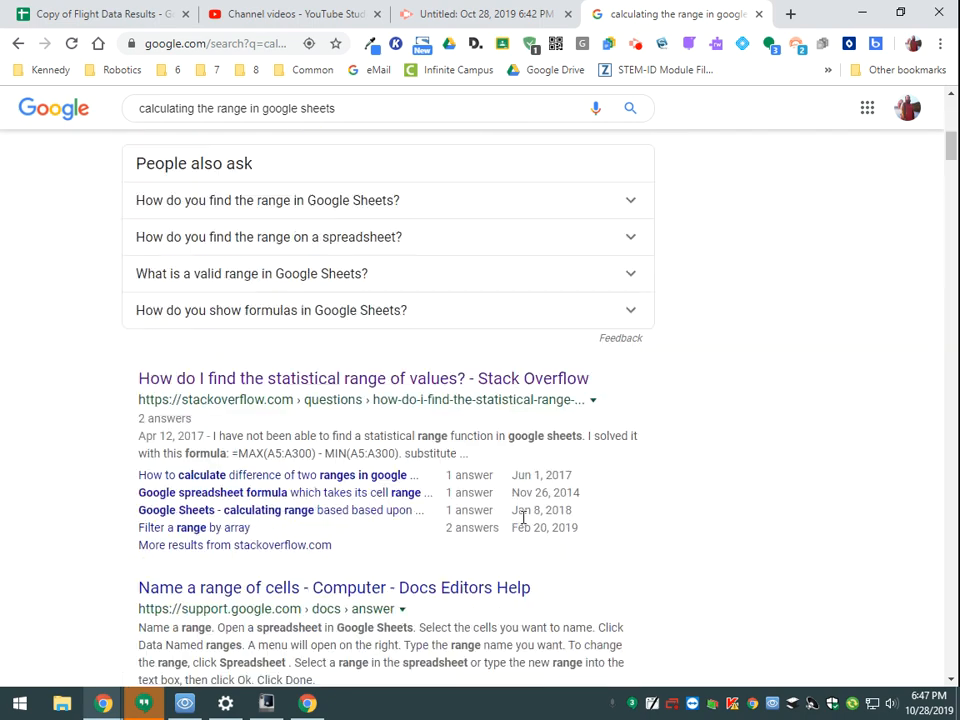
right_click(291, 384)
click(333, 394)
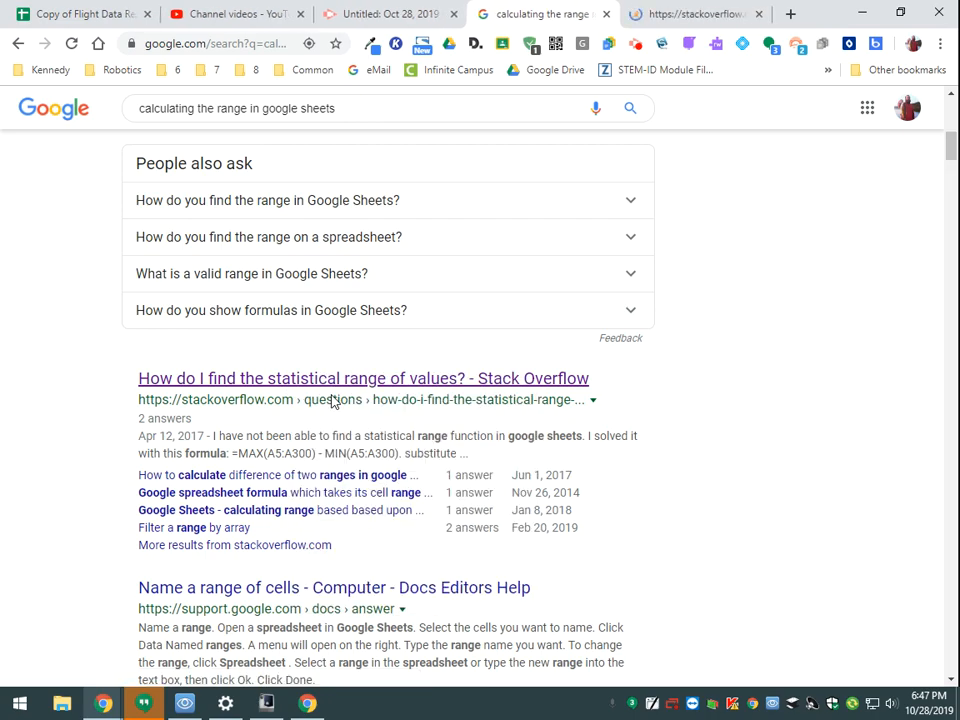
scroll(355, 460, down, 5)
scroll(348, 478, down, 4)
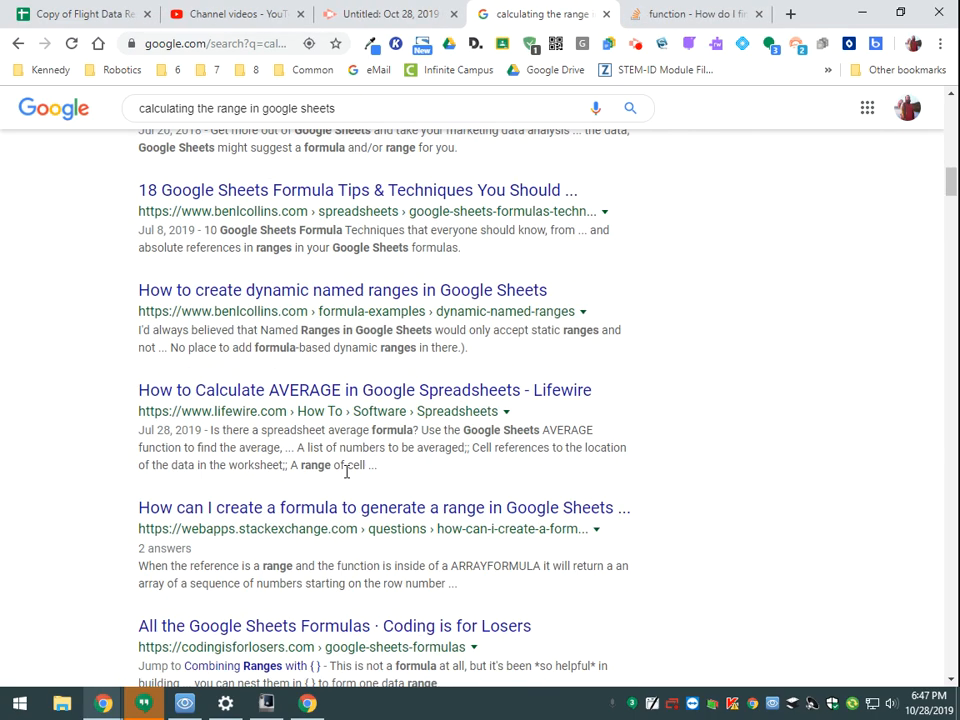
scroll(345, 472, up, 12)
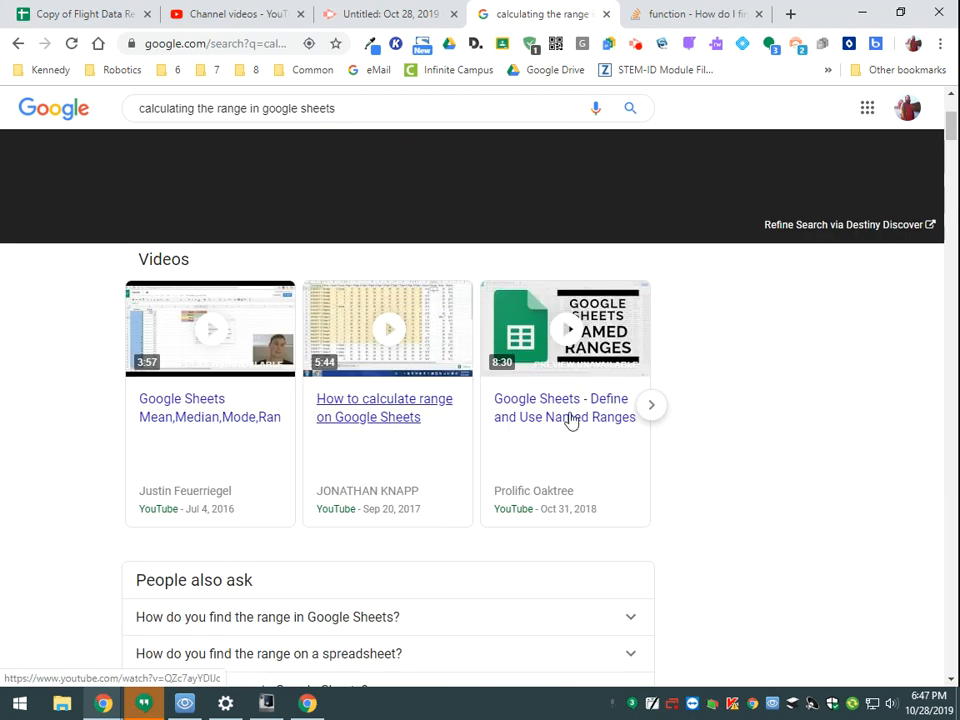
click(686, 17)
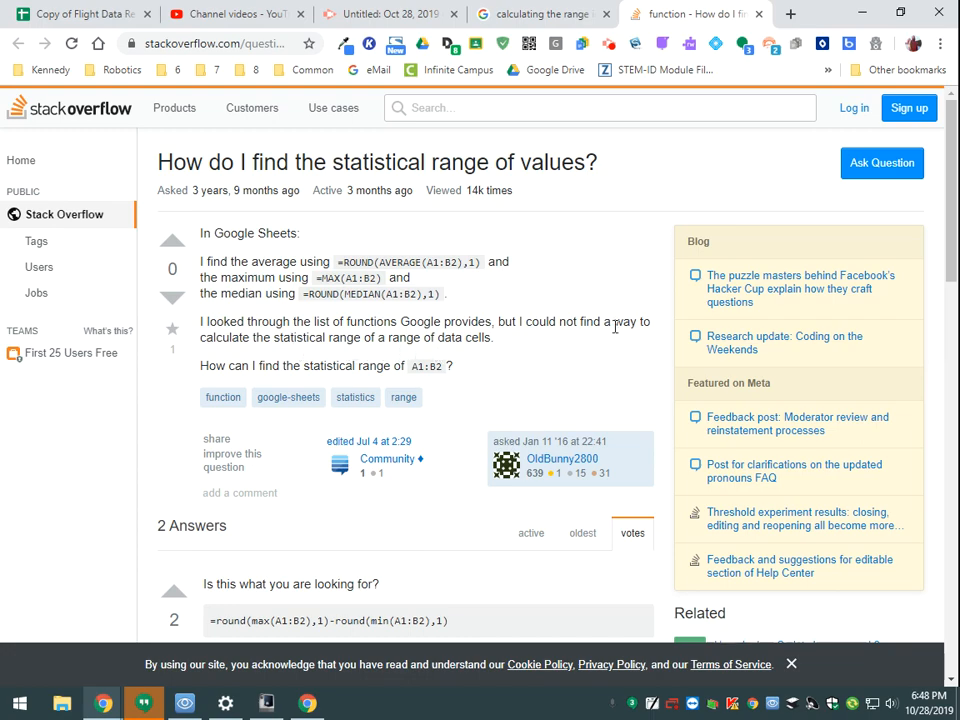
Review the Stack Overflow answers and copy the formula =MAX(A5:A300) - MIN(A5:A300) from the second one
mouse_move(955, 221)
mouse_down()
mouse_move(955, 575)
mouse_move(955, 207)
mouse_up()
scroll(340, 318, down, 3)
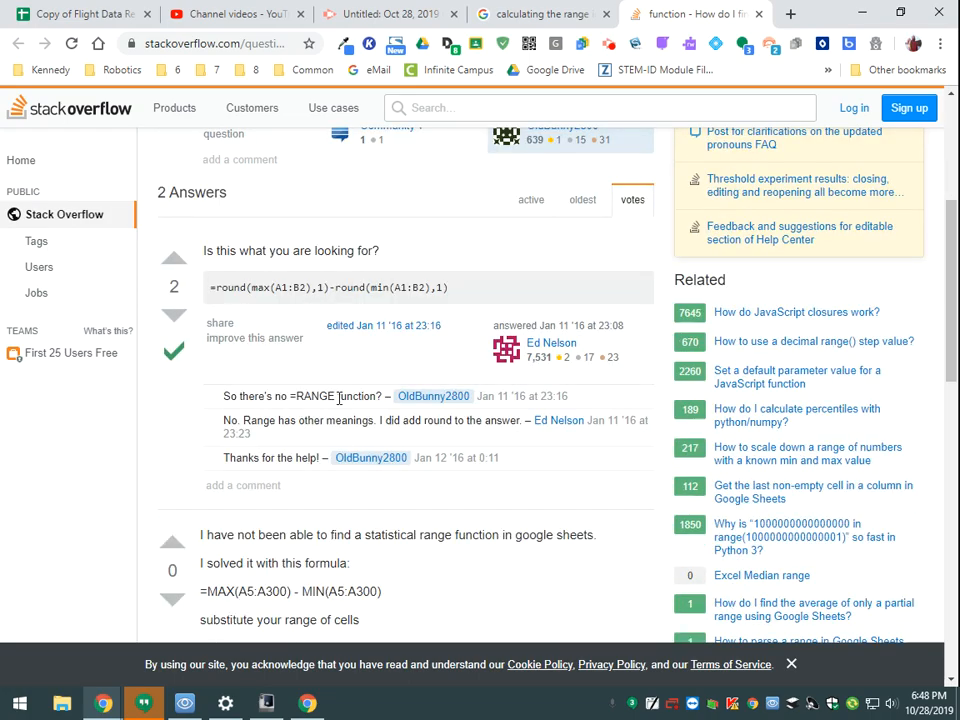
scroll(255, 484, down, 2)
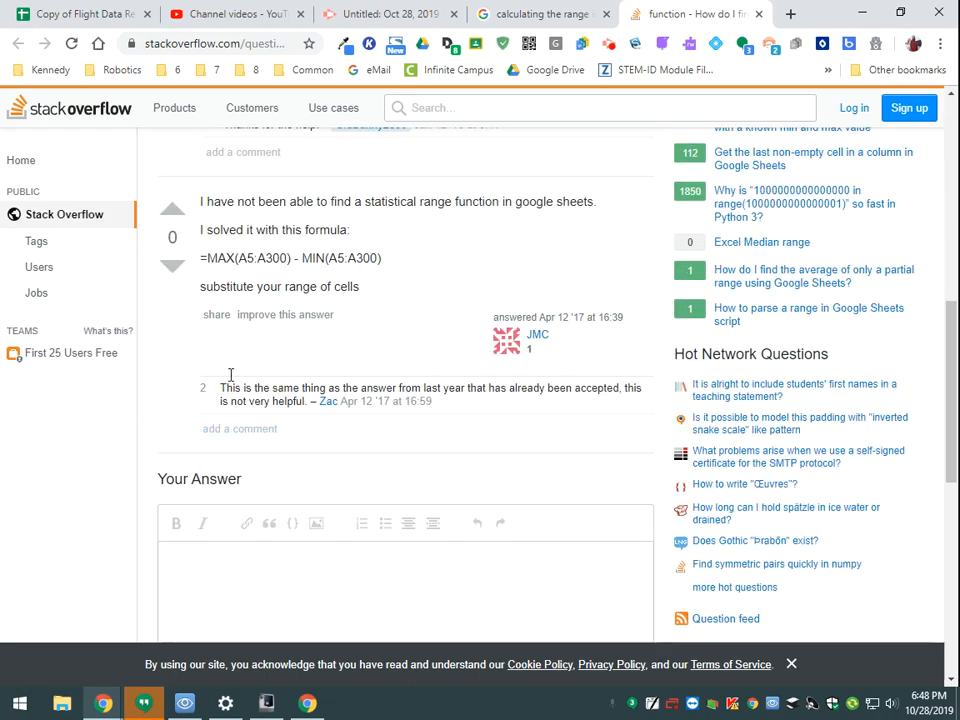
scroll(230, 377, up, 3)
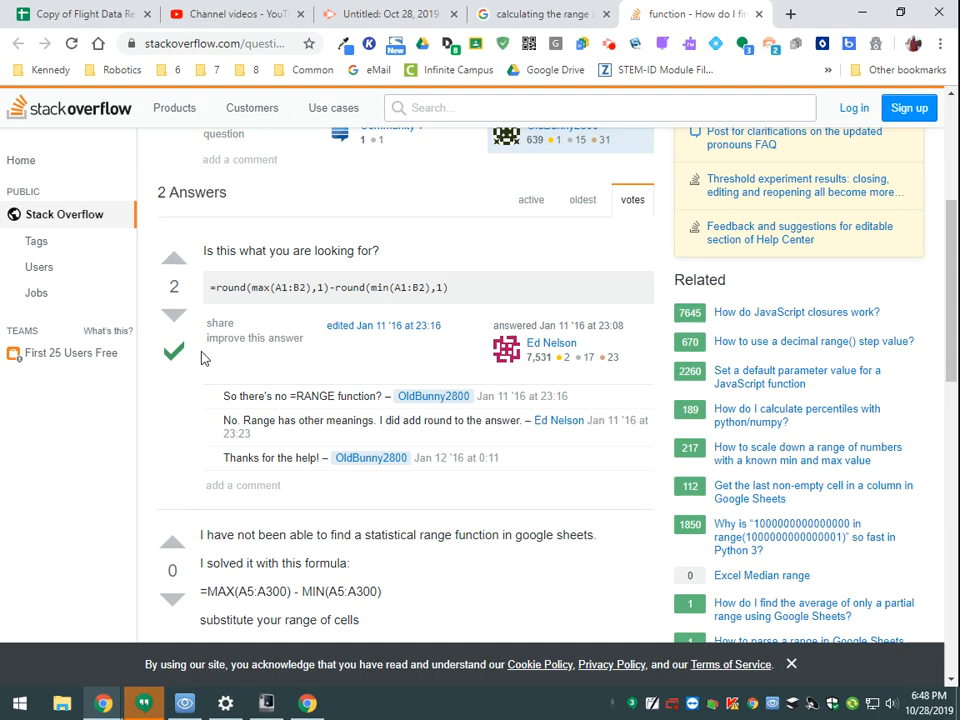
scroll(285, 440, down, 2)
scroll(283, 442, down, 1)
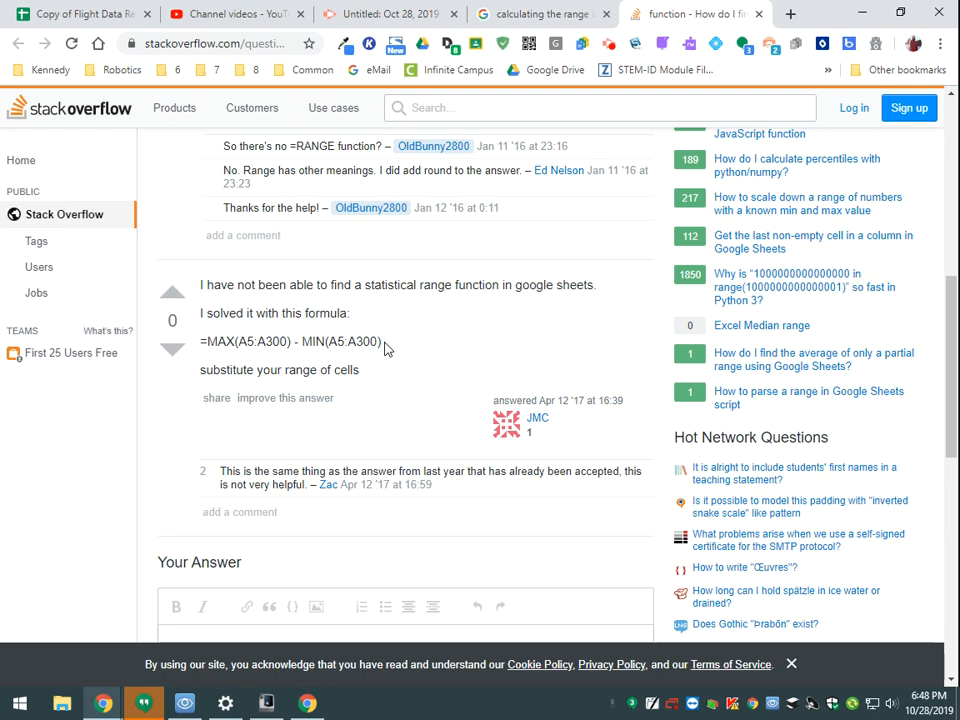
drag(382, 342, 198, 342)
key(ctrl+c)
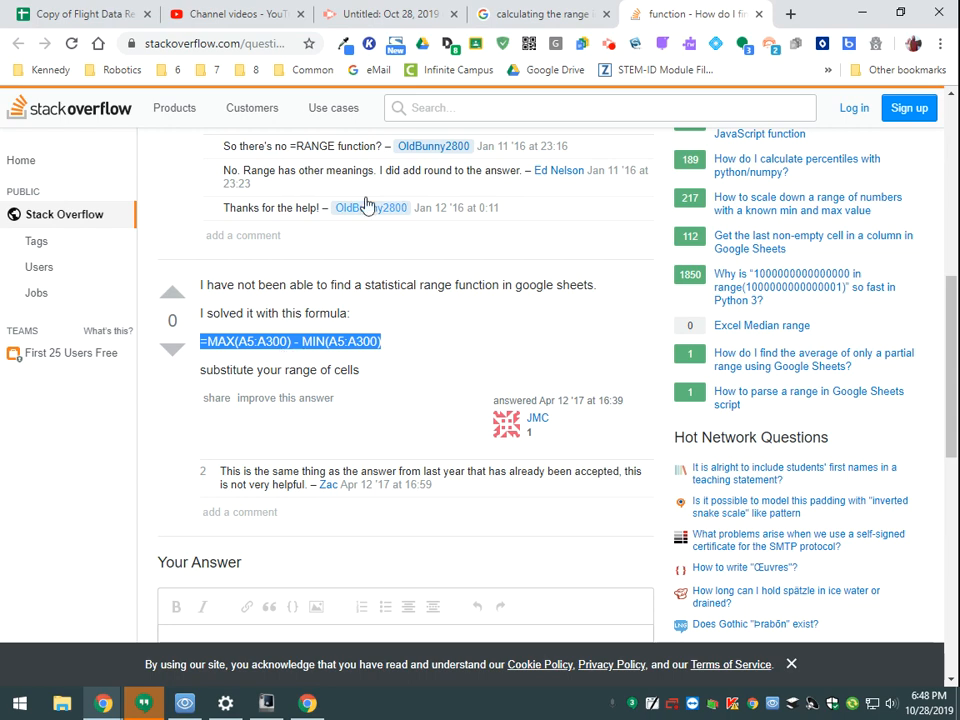
Return to the Copy of Flight Data Results spreadsheet and paste the copied MAX minus MIN formula into cell Q2
click(88, 14)
double_click(793, 221)
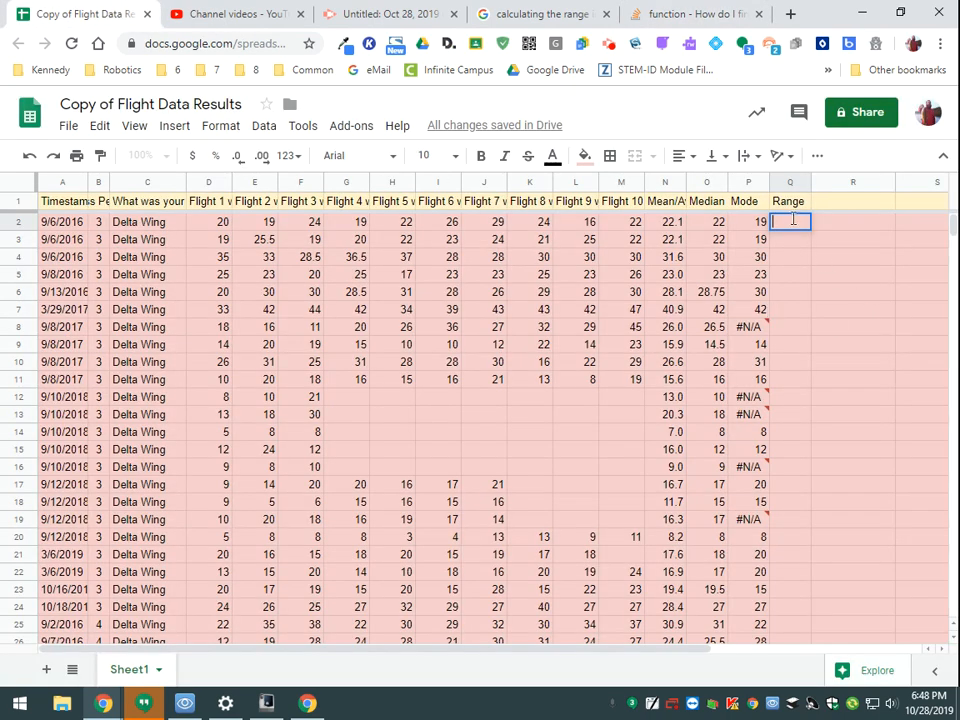
key(ctrl+v)
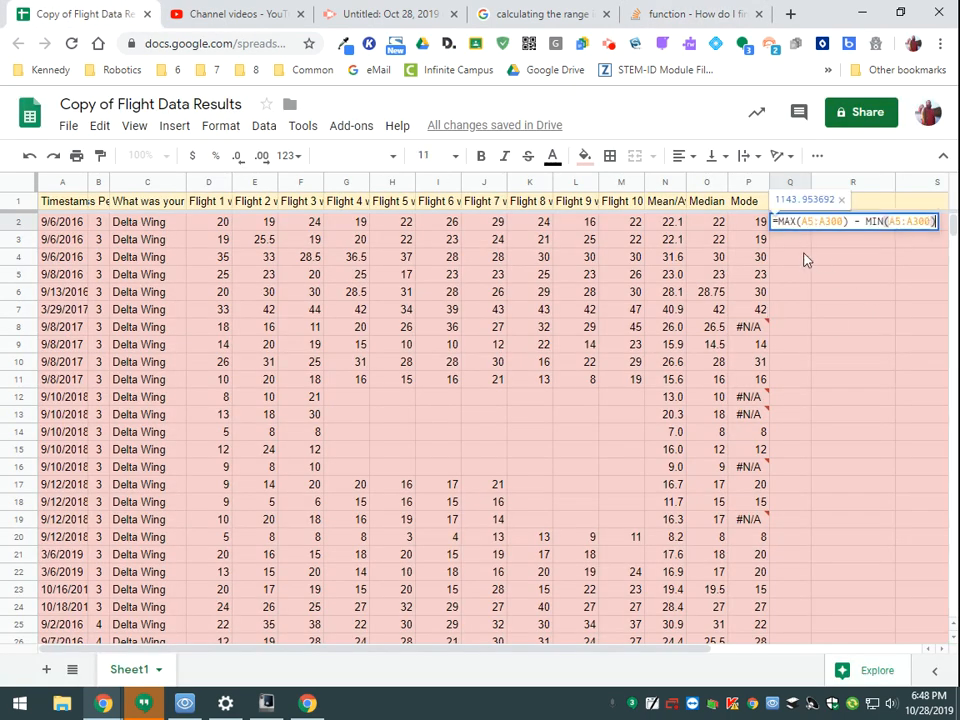
key(Return)
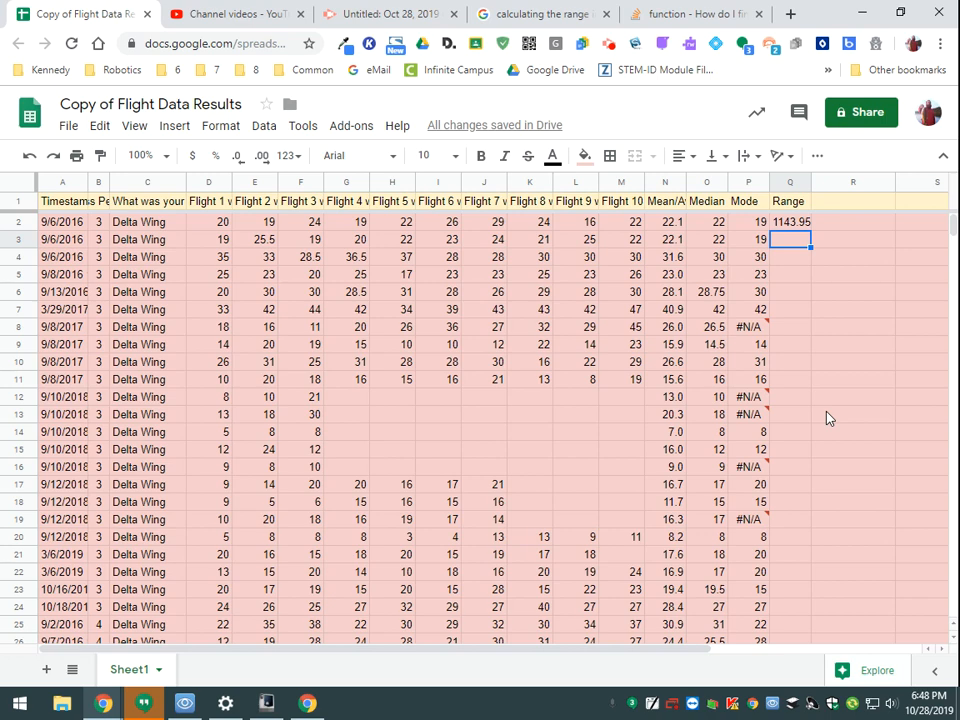
Change the MAX part of the formula in Q2 to cover the range D2:M2
click(792, 226)
double_click(792, 226)
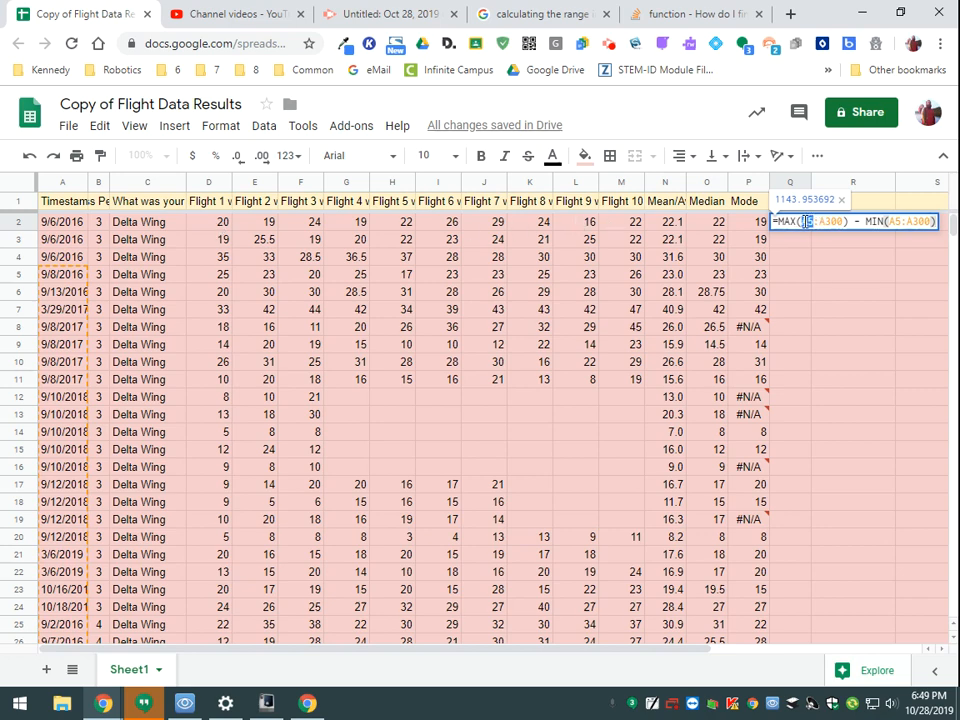
double_click(806, 221)
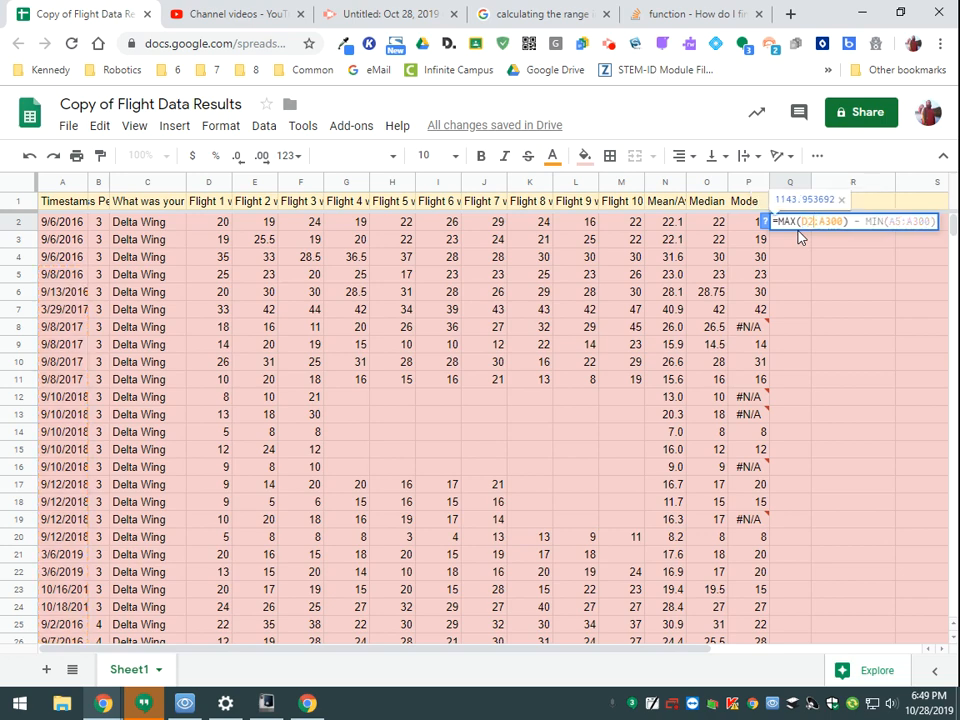
text(D2)
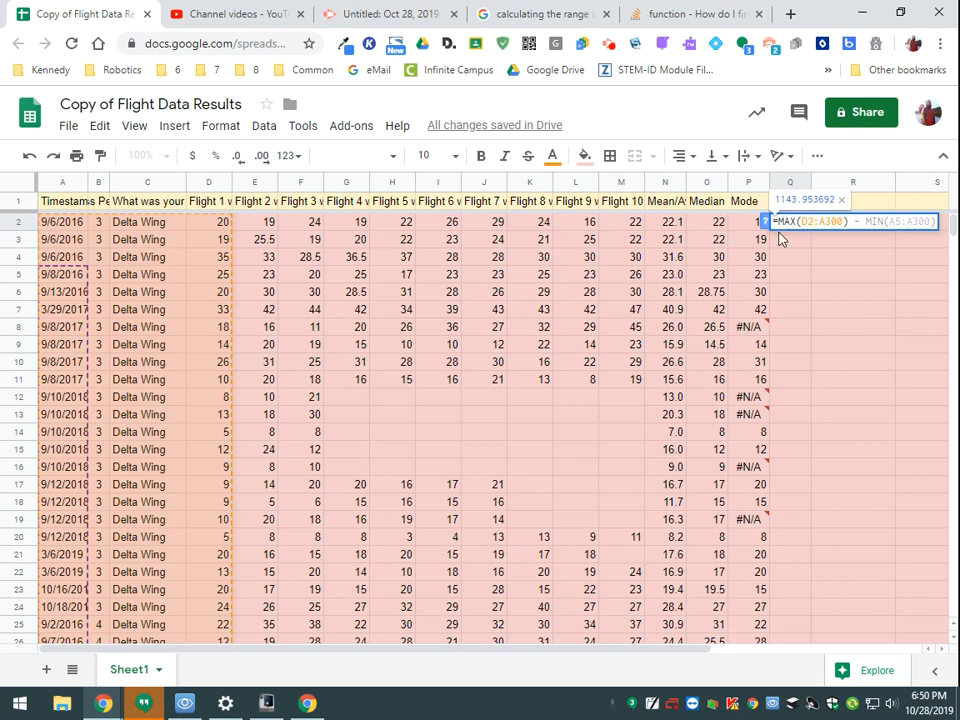
drag(820, 224, 843, 224)
text(M)
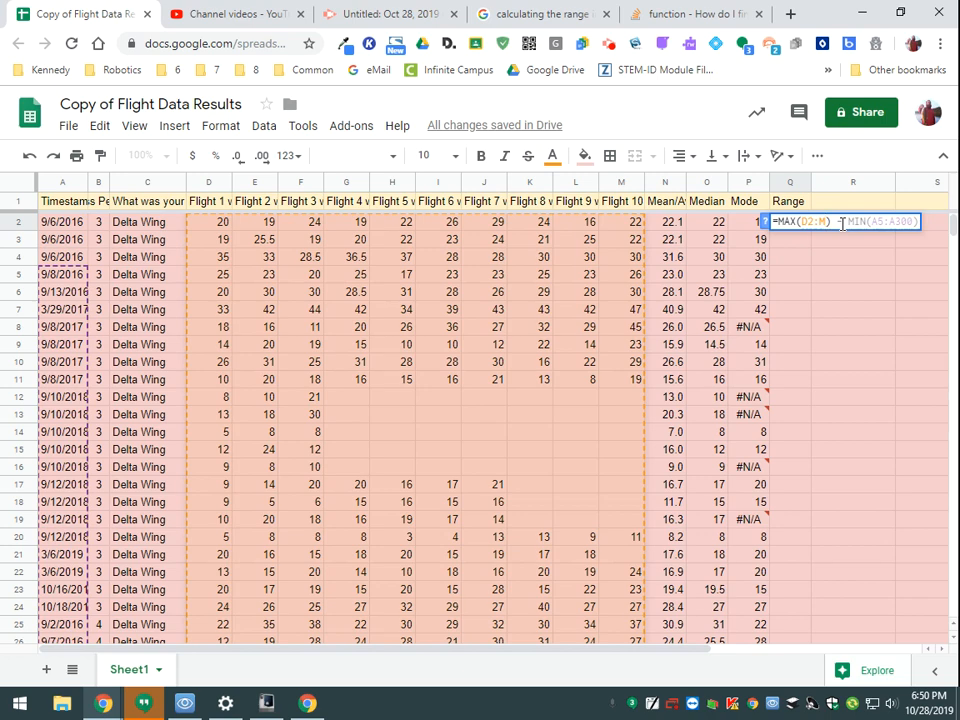
text(2)
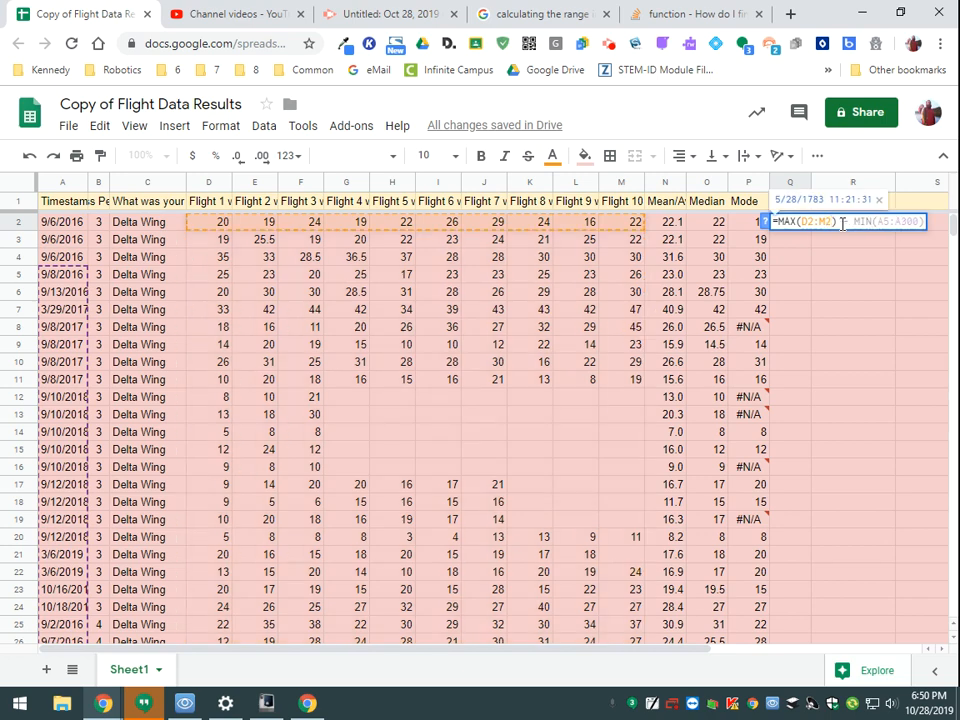
click(799, 279)
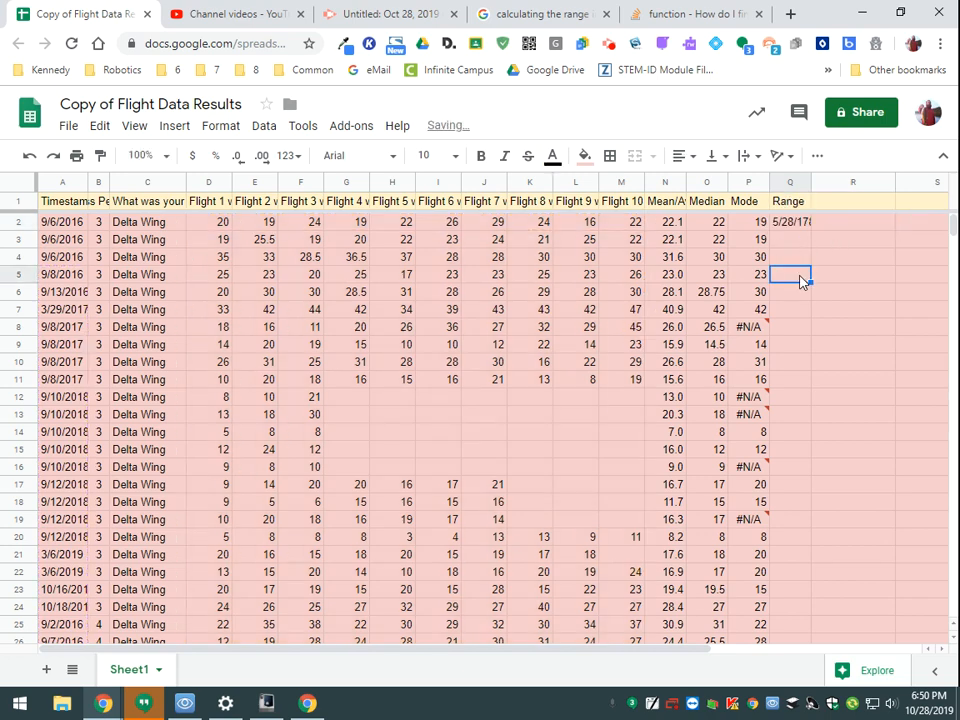
Change the MIN part of the Q2 formula to D2:M2 so it reads =MAX(D2:M2) - MIN(D2:M2)
click(797, 222)
double_click(798, 222)
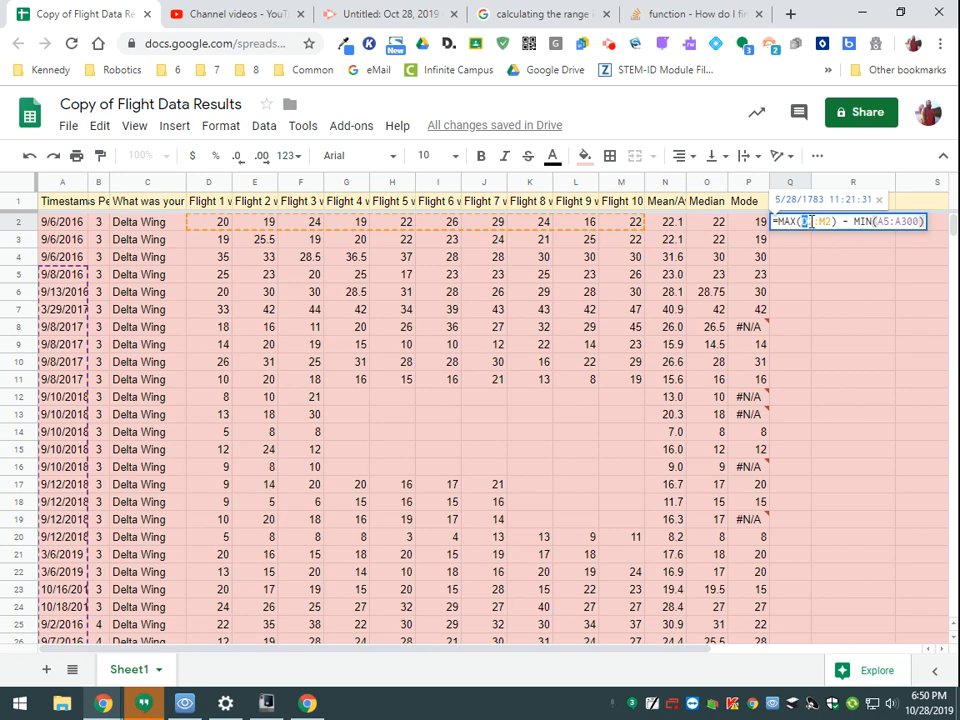
drag(803, 222, 830, 222)
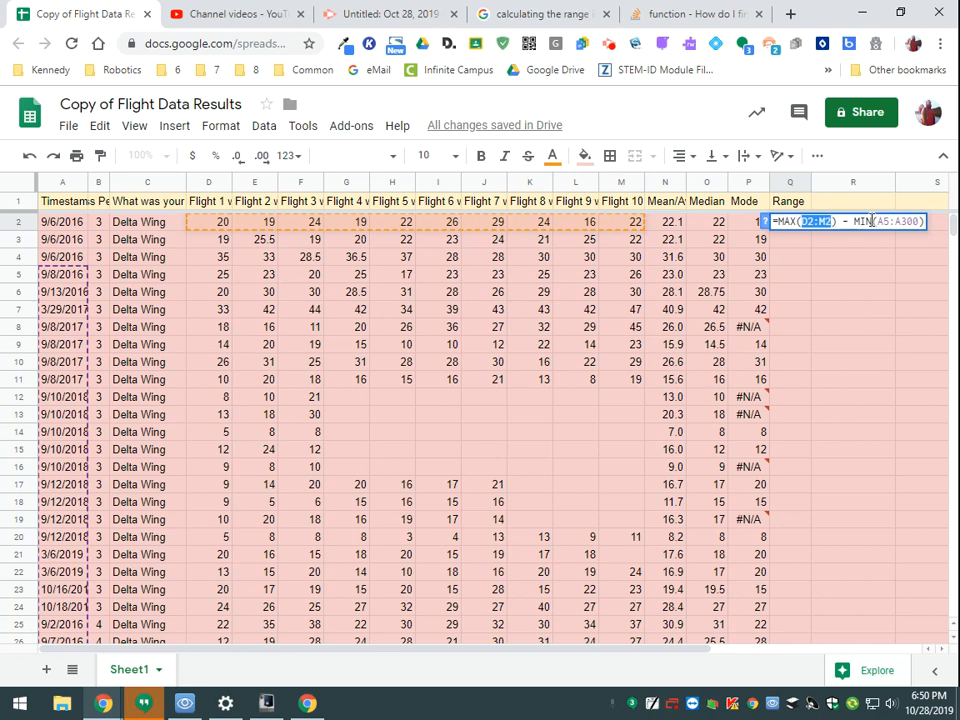
right_click(810, 224)
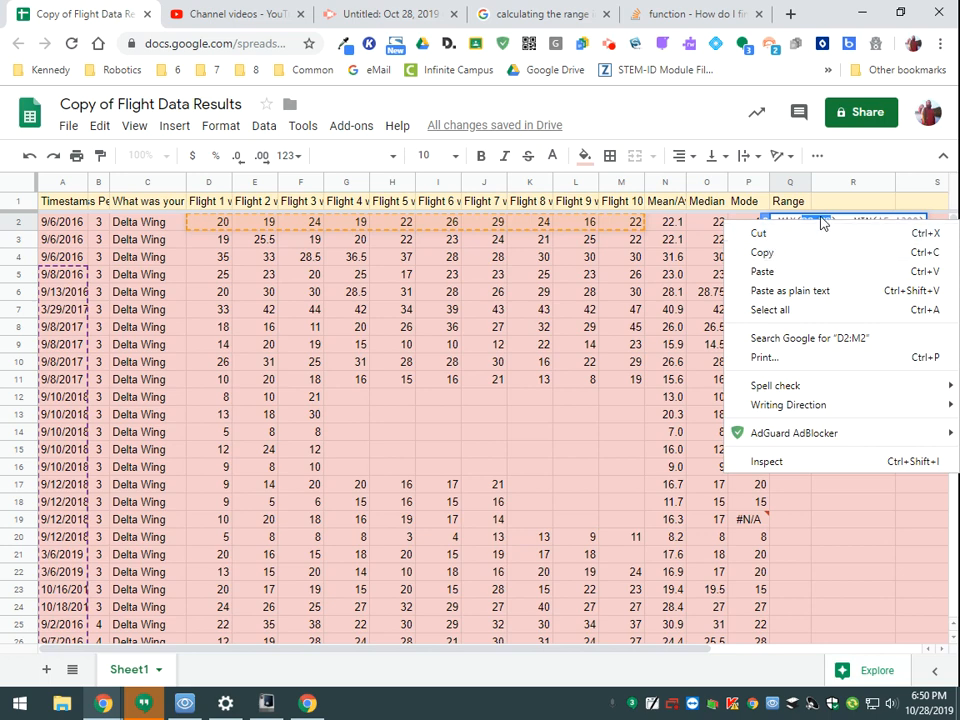
click(820, 220)
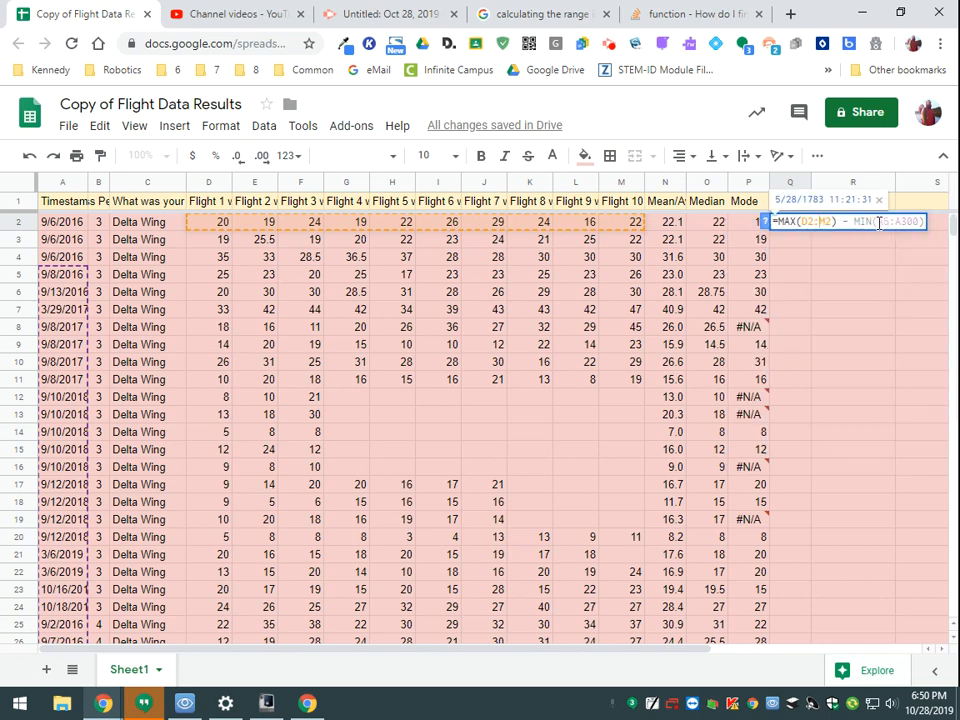
drag(879, 224, 918, 224)
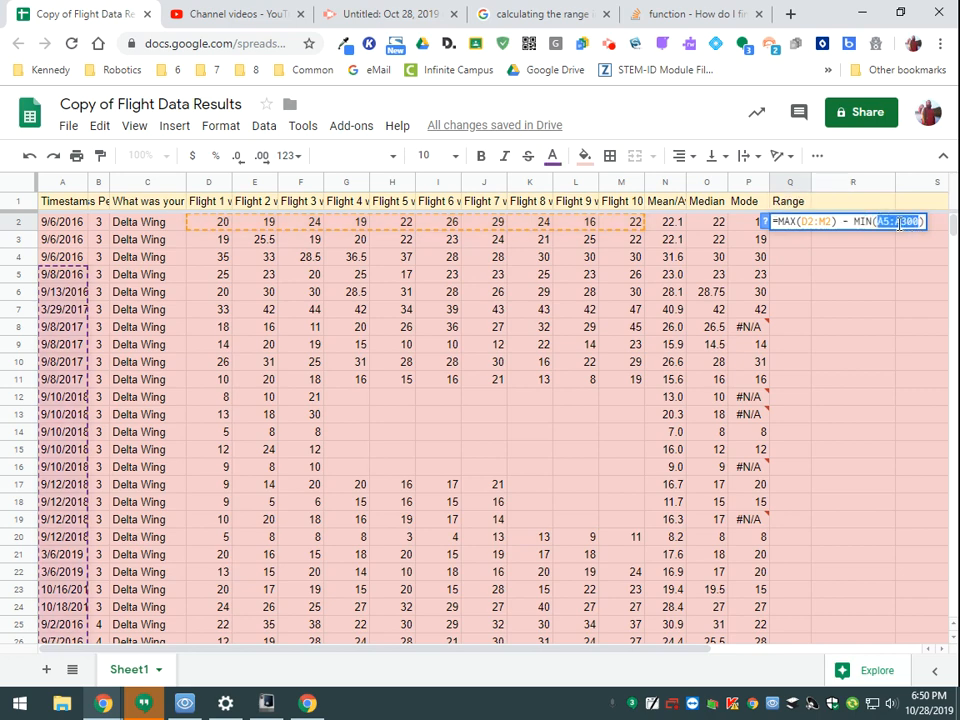
text(D2:M2)
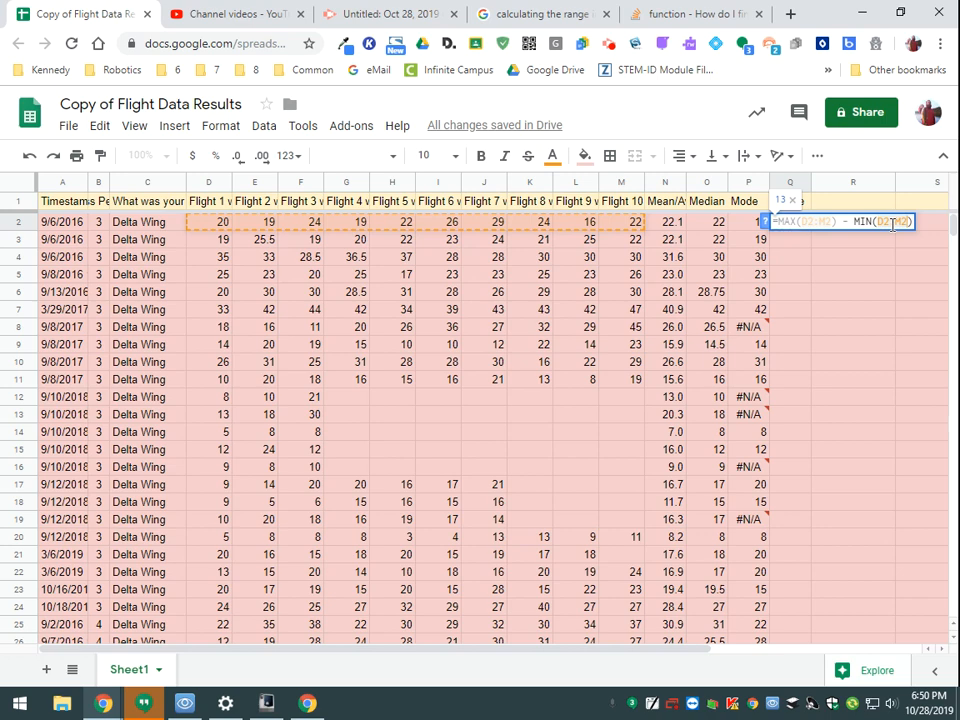
key(Return)
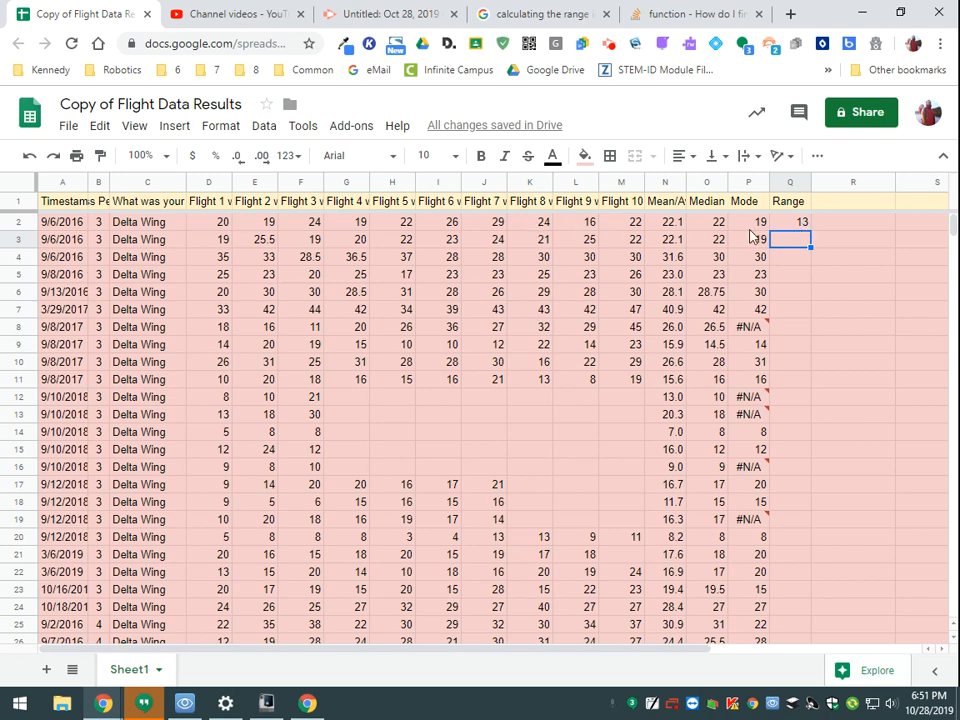
Fill the range formula from Q2 down the Range column through the Swept-Forward Totals row, Q245
click(804, 226)
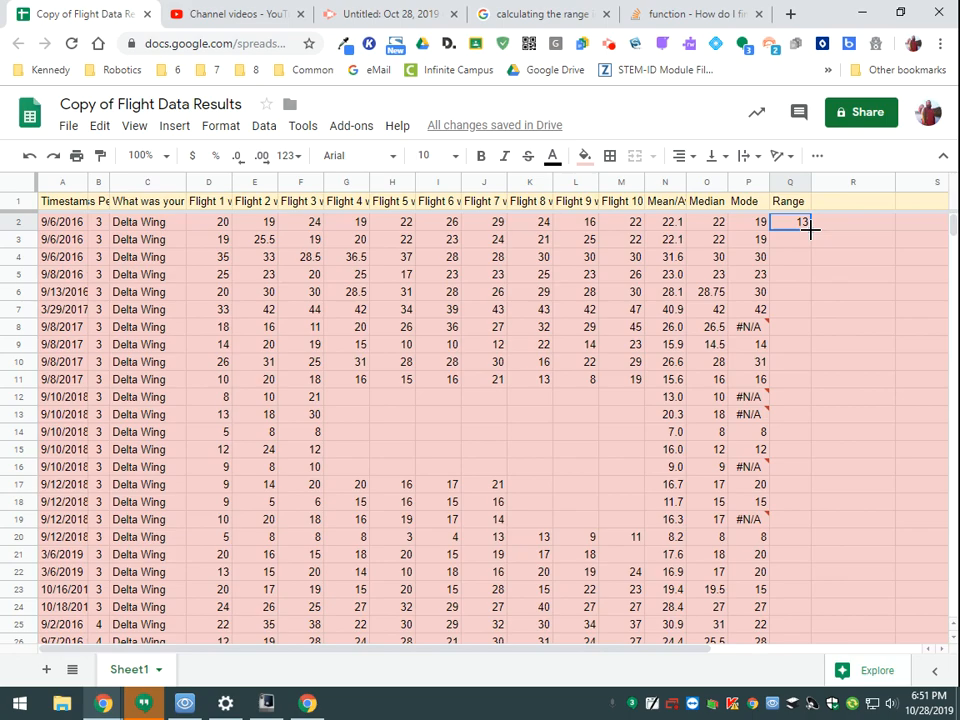
drag(810, 230, 810, 406)
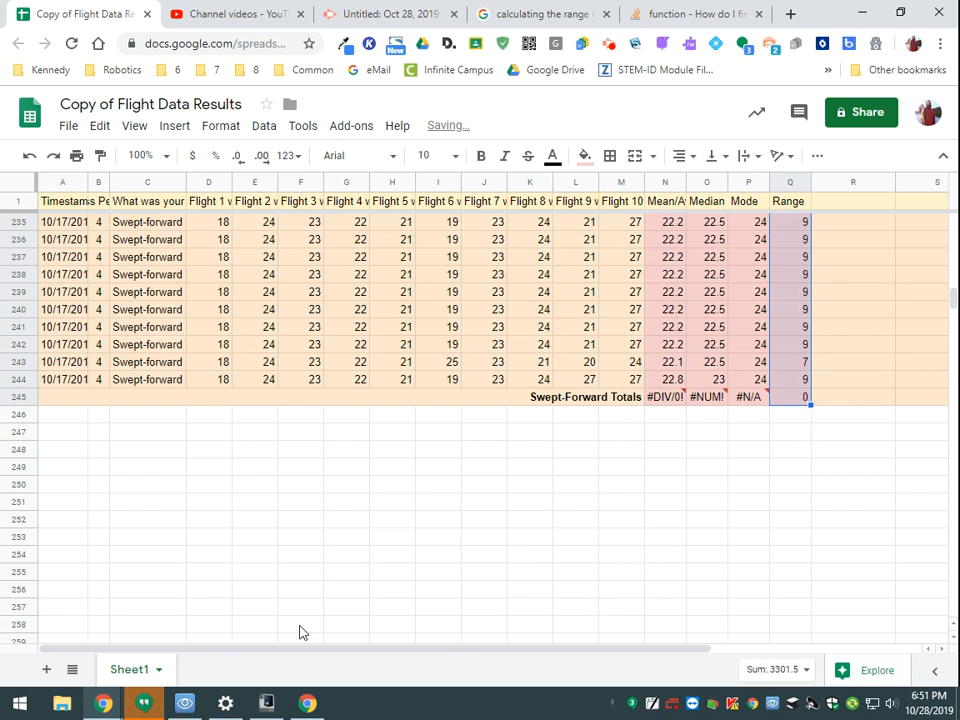